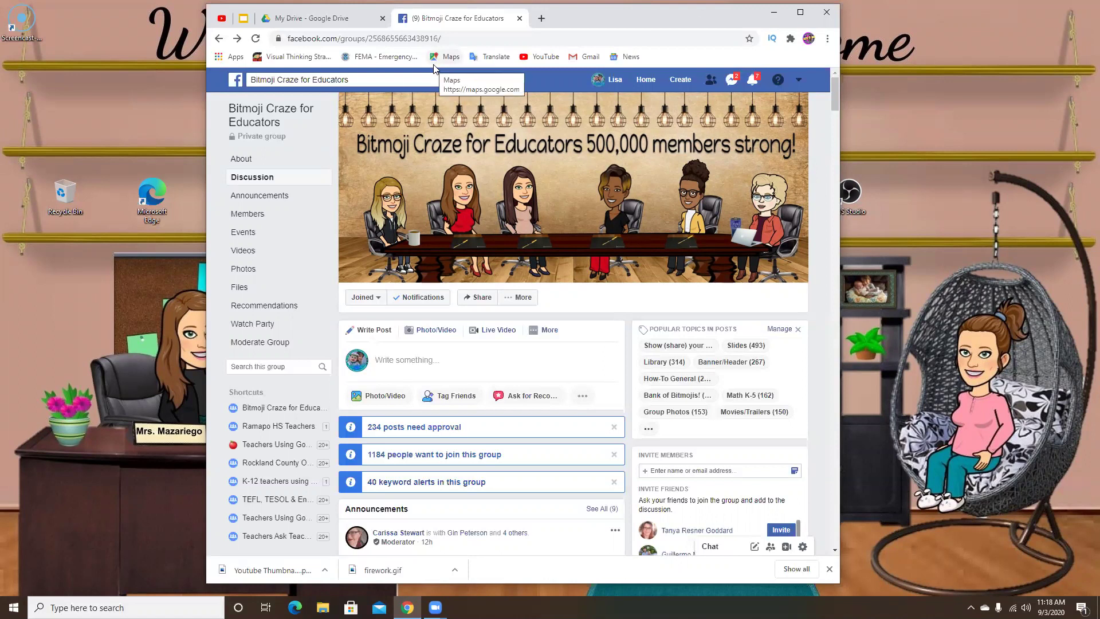
# Step: On the Bitmoji Craze for Educators Discussion page, focus the group's search box
pyautogui.click(278, 367)
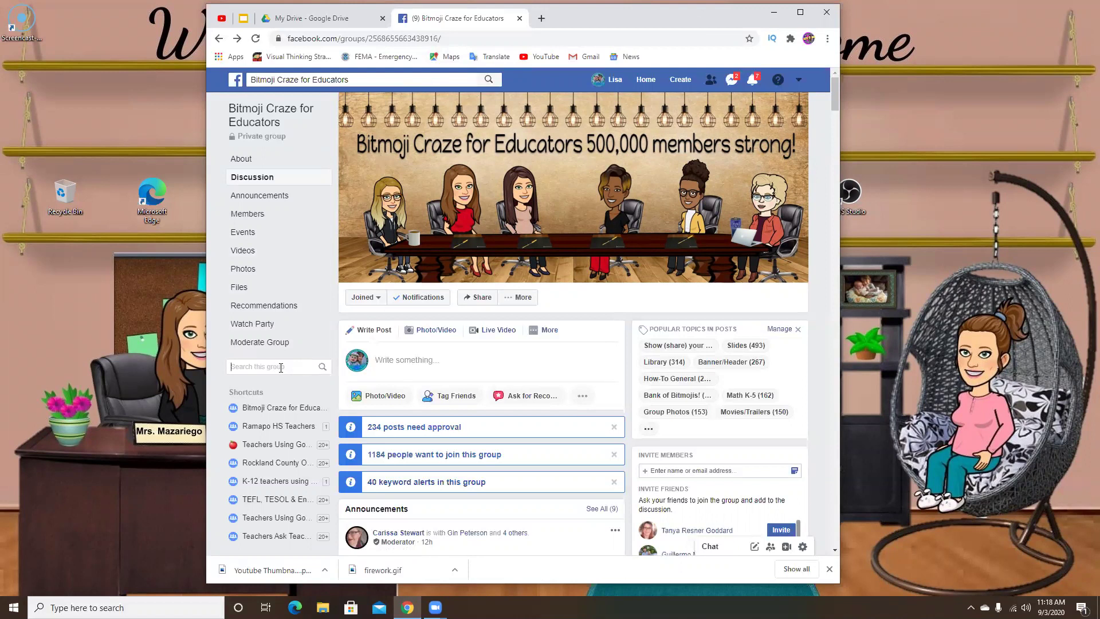
# Step: Search the group for the poster's name and open her April 25 Bitmoji slides post
pyautogui.write('carissa')
pyautogui.press('Return')
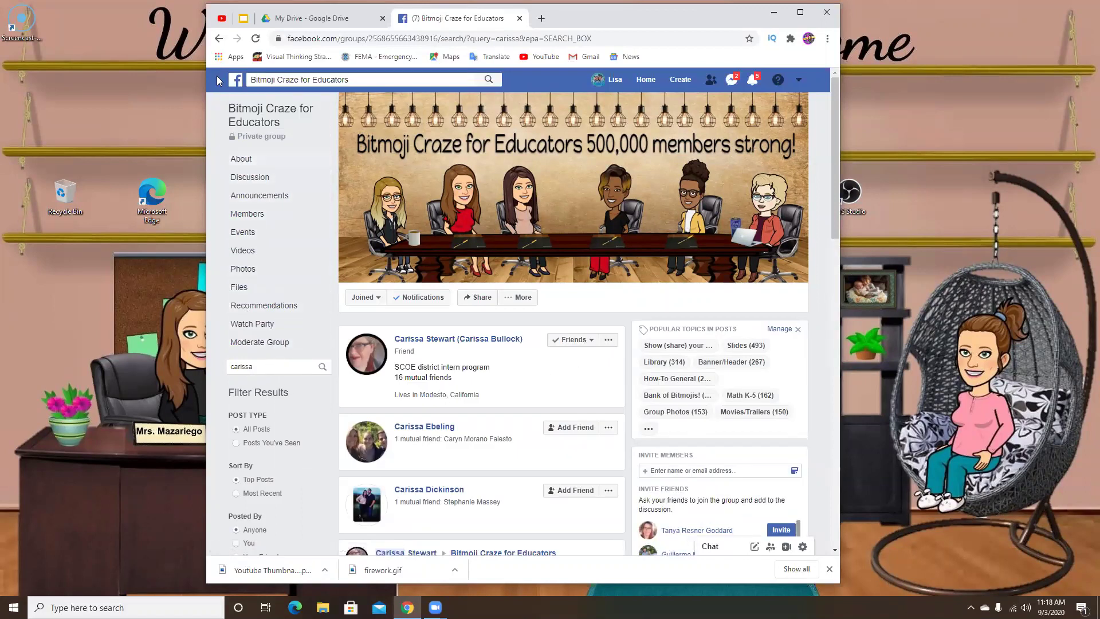
pyautogui.click(219, 39)
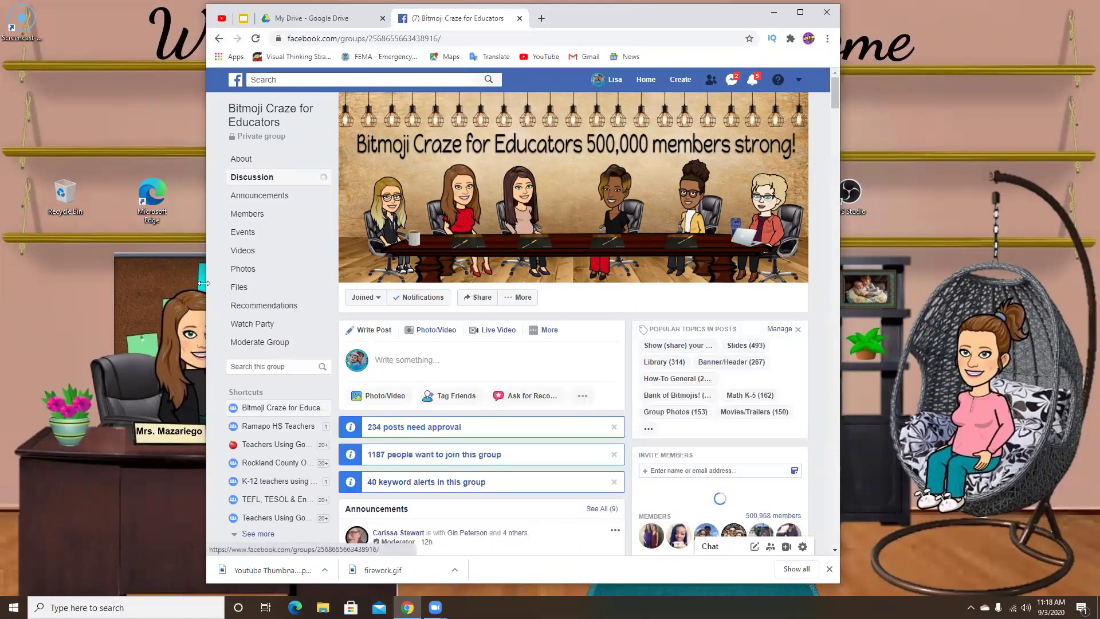
pyautogui.click(282, 366)
pyautogui.write('caris')
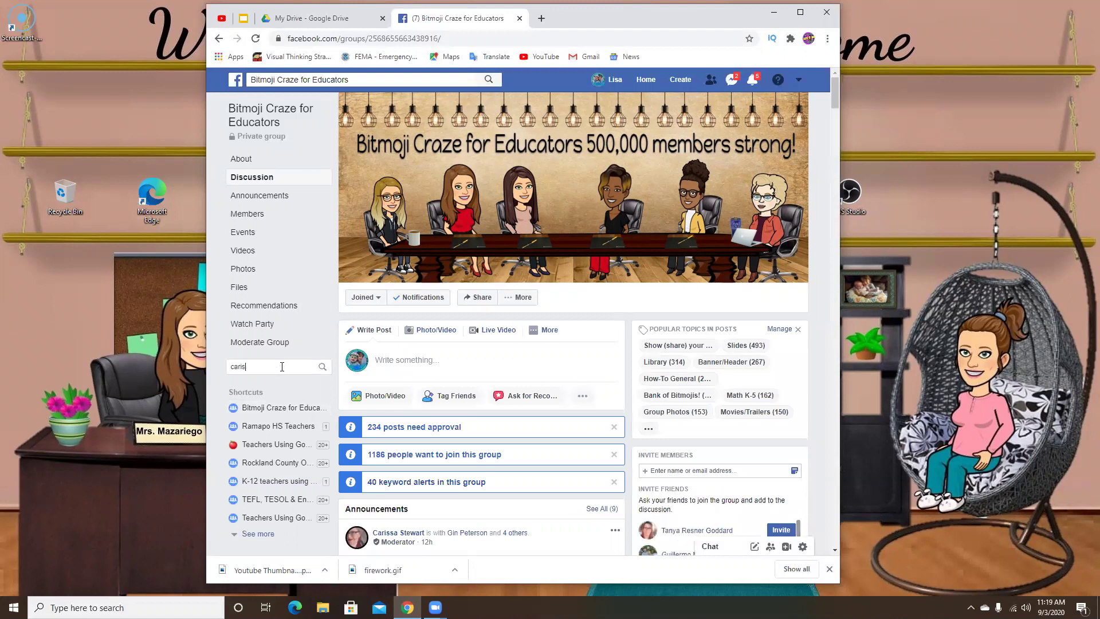
pyautogui.write('sa')
pyautogui.press('Return')
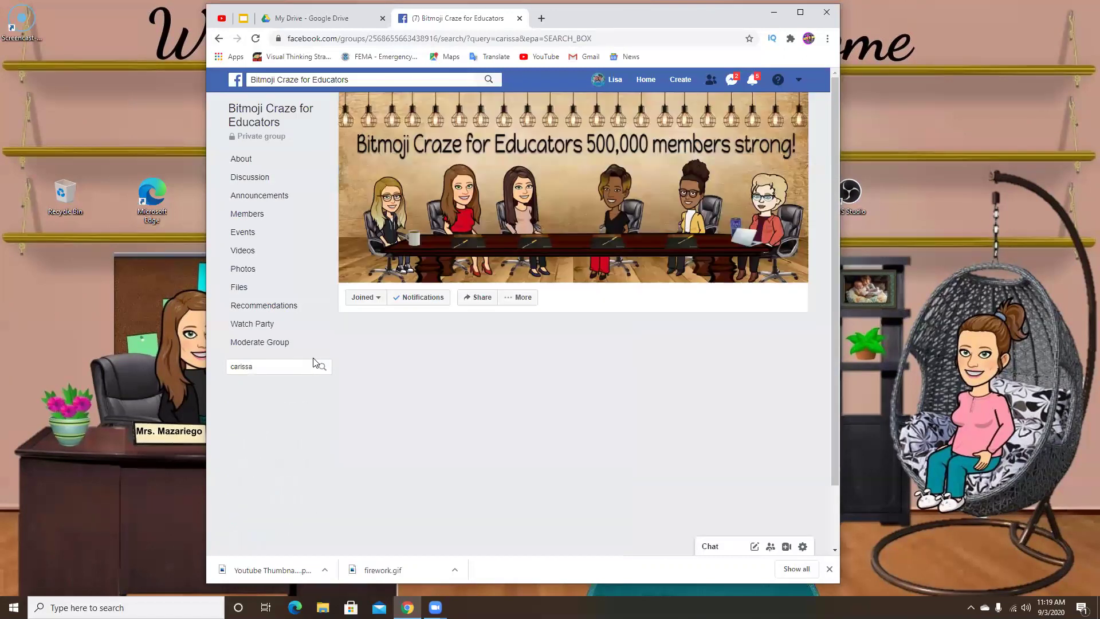
pyautogui.scroll(-1, 478, 367)
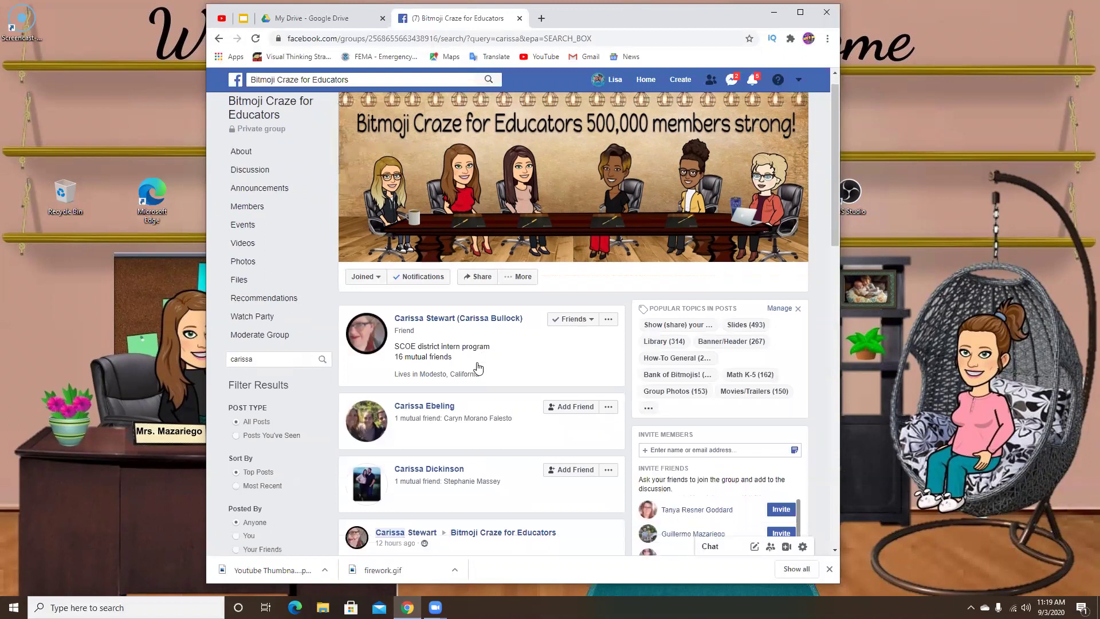
pyautogui.scroll(-12, 478, 367)
pyautogui.scroll(-2, 474, 365)
pyautogui.scroll(-3, 443, 325)
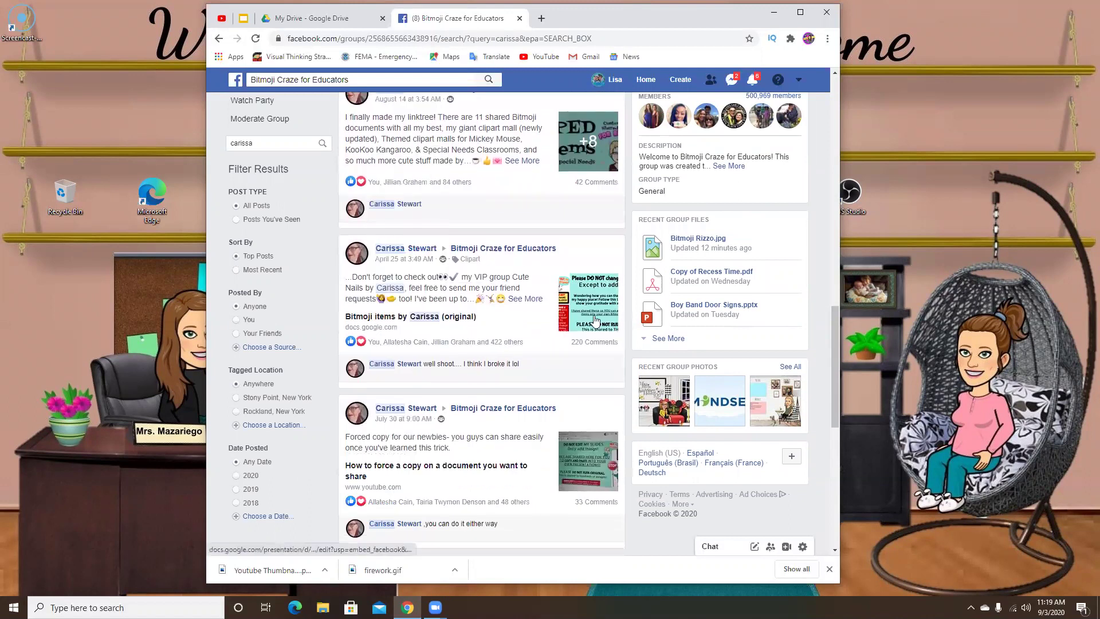
pyautogui.click(578, 319)
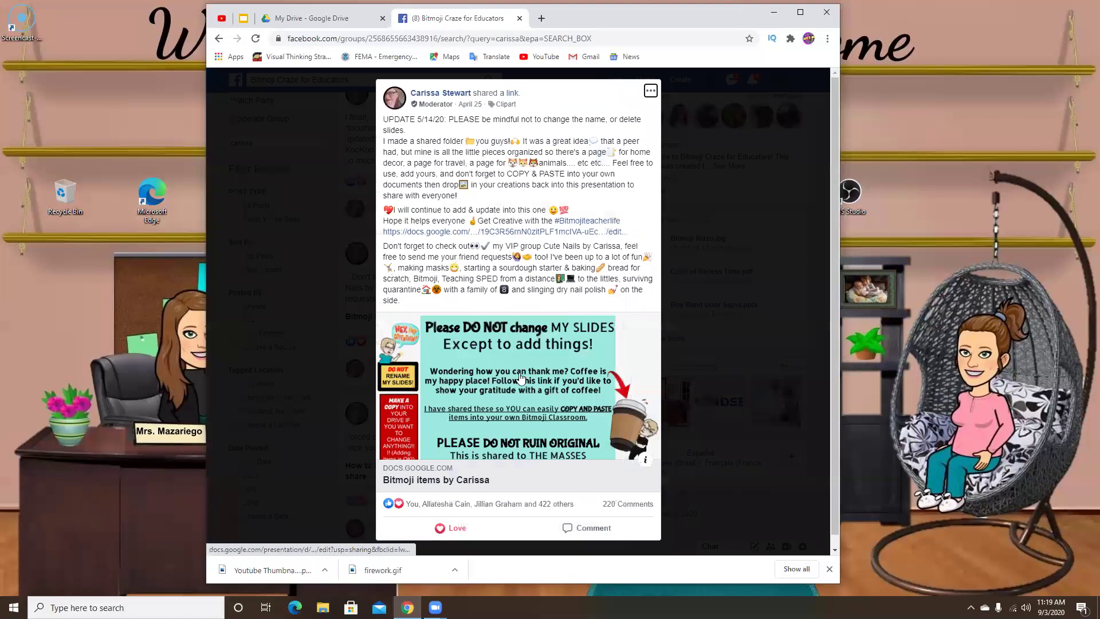
# Step: Open the linked Bitmoji items deck and browse to slide 6, confirming it's view-only
pyautogui.click(522, 433)
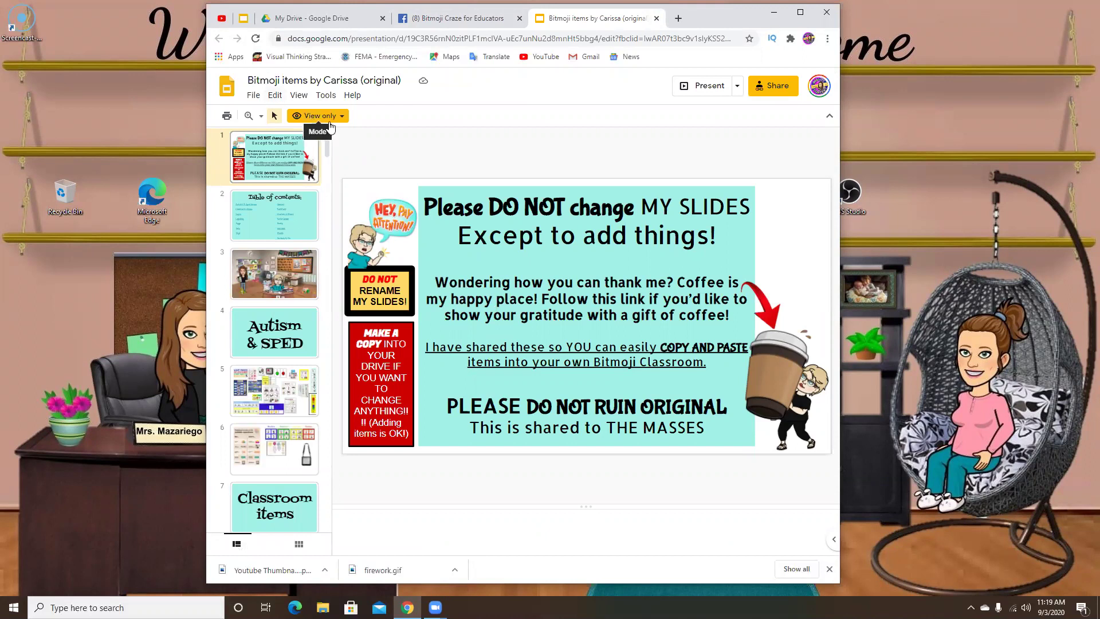
pyautogui.click(490, 256)
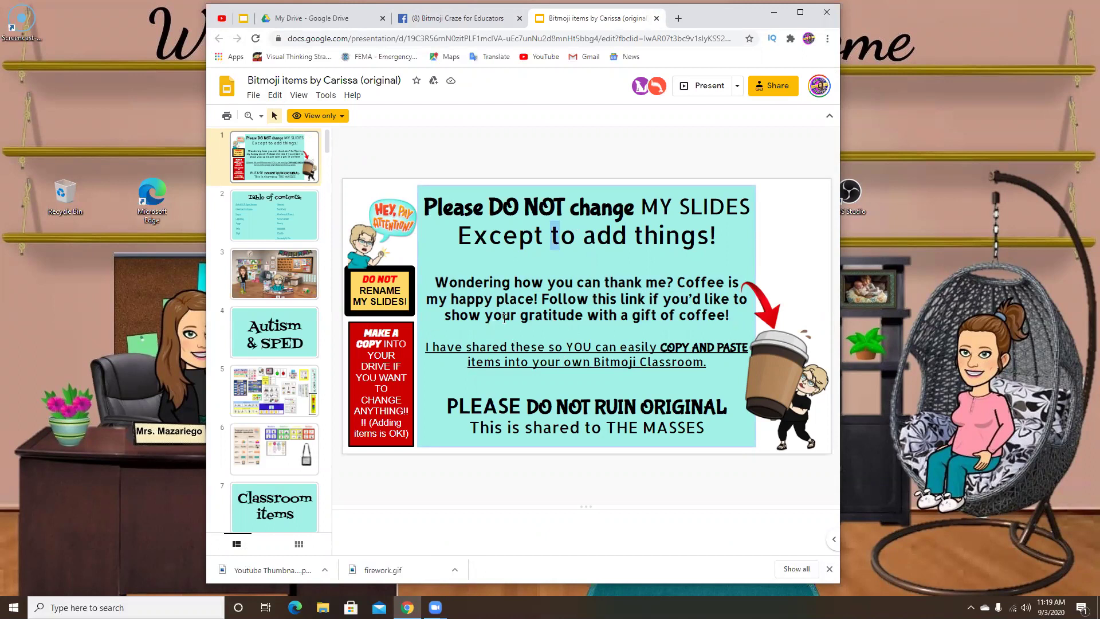
pyautogui.scroll(-2, 288, 426)
pyautogui.click(291, 342)
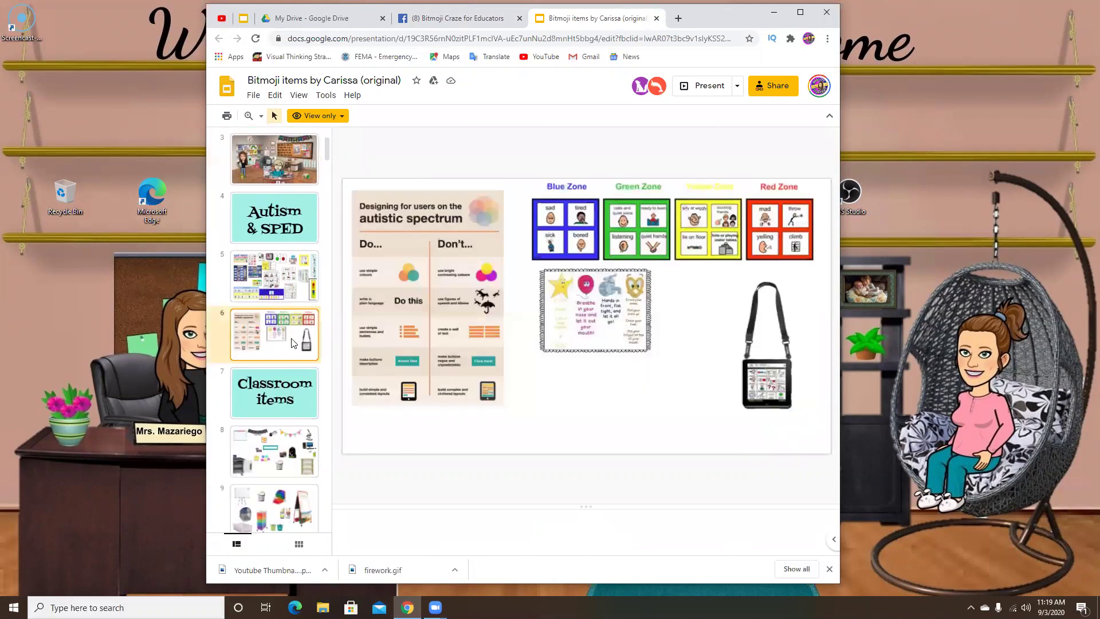
pyautogui.rightClick(754, 370)
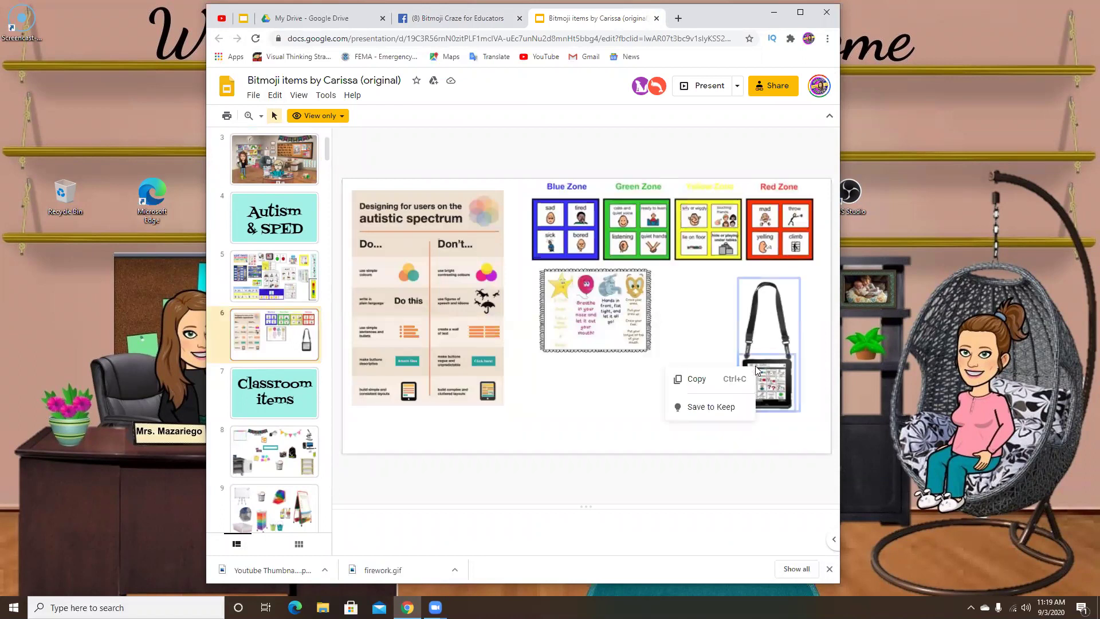
pyautogui.click(695, 318)
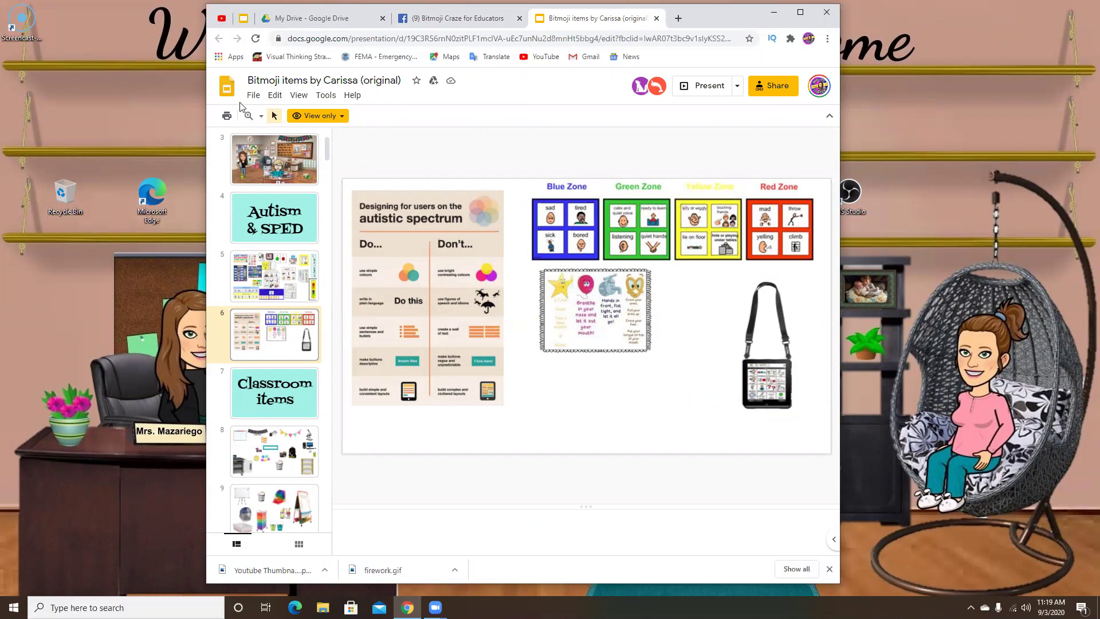
# Step: Copy the entire presentation to My Drive, replacing 'Copy of' with the user's name
pyautogui.click(254, 97)
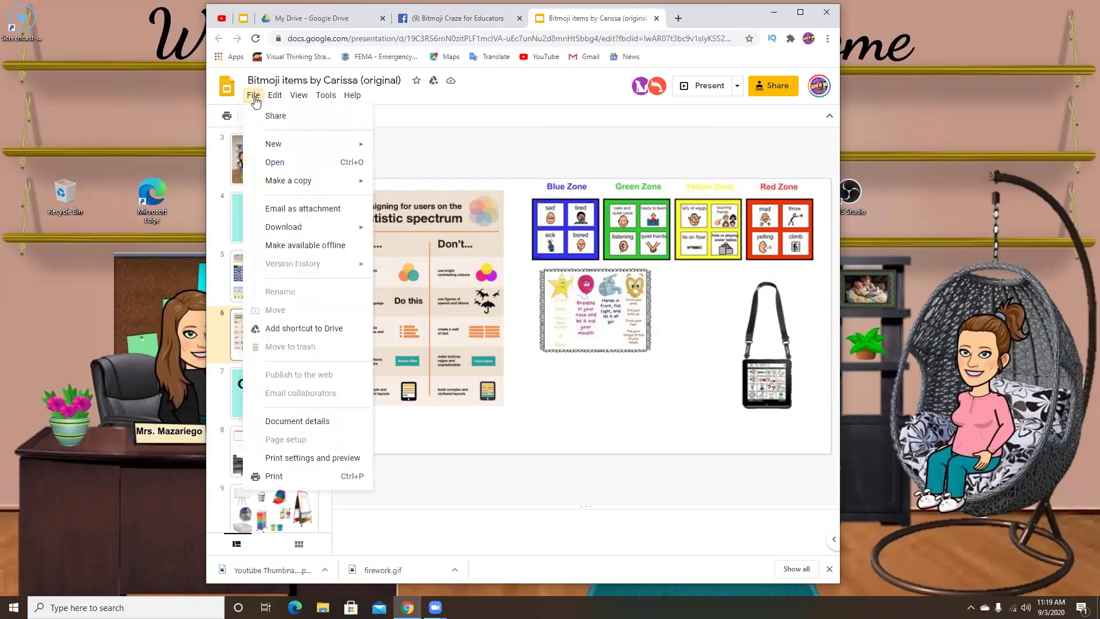
pyautogui.moveTo(297, 185)
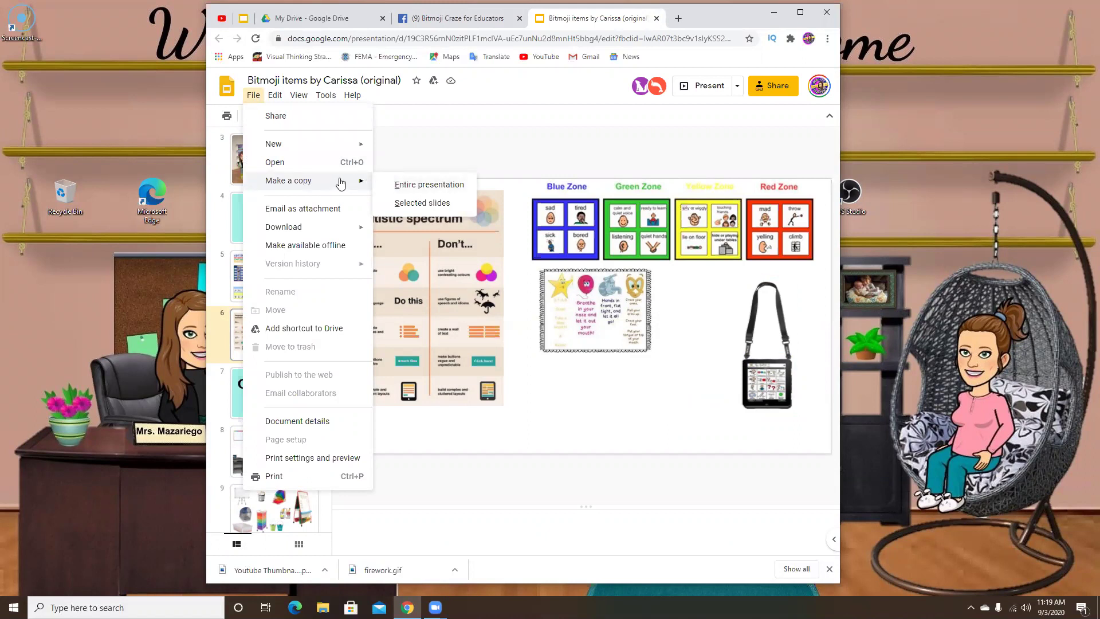
pyautogui.click(437, 185)
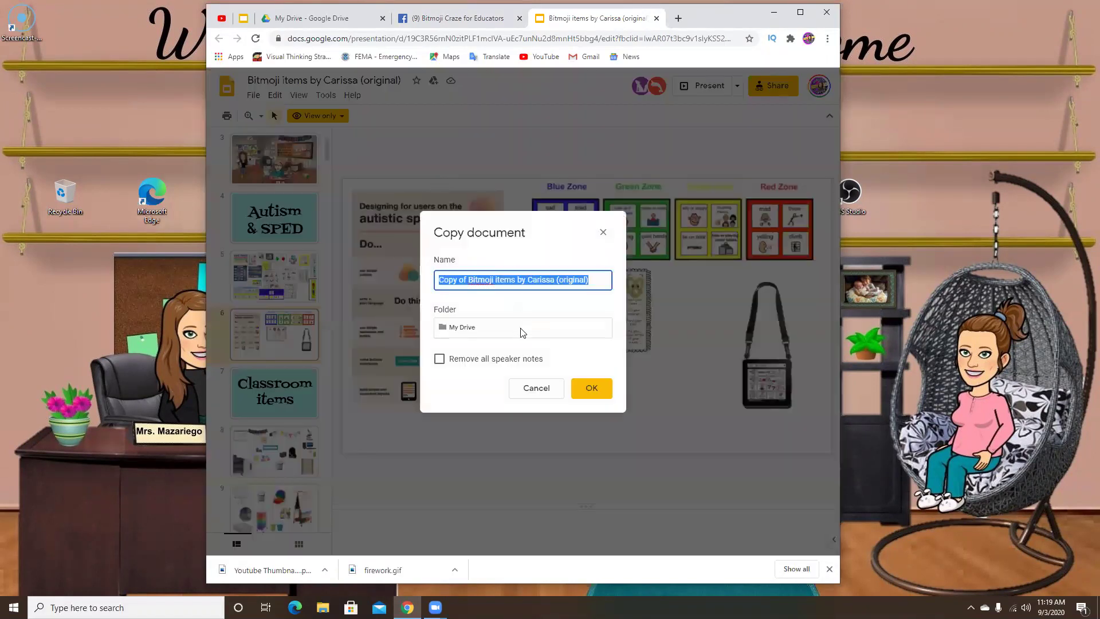
pyautogui.click(466, 279)
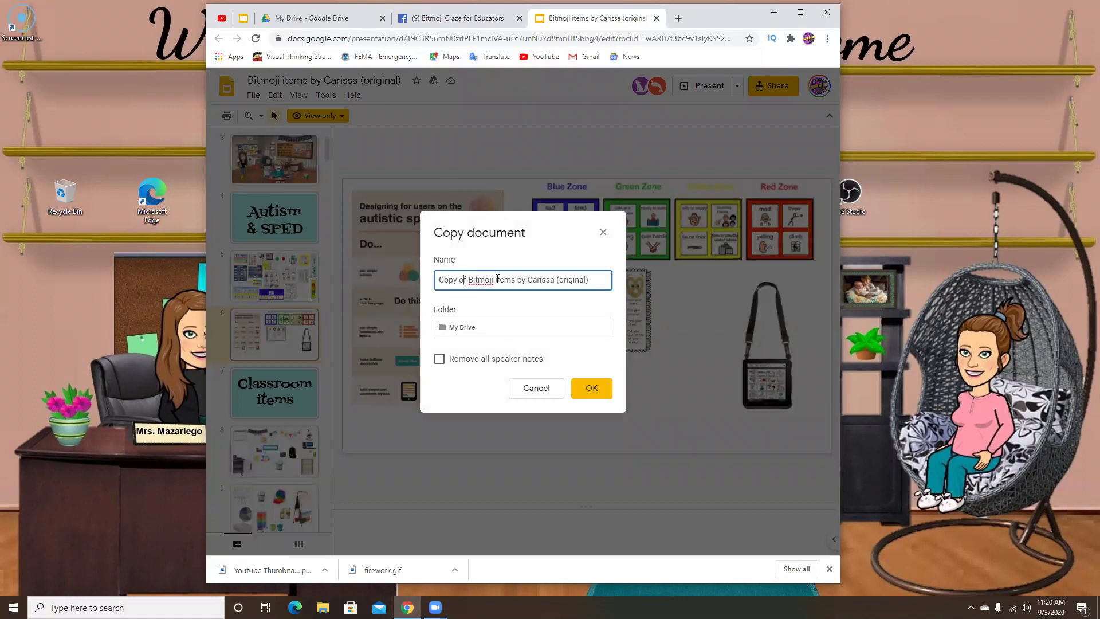
pyautogui.press('BackSpace')
pyautogui.press('BackSpace')
pyautogui.press('BackSpace')
pyautogui.press('BackSpace')
pyautogui.press('BackSpace')
pyautogui.press('BackSpace')
pyautogui.press('BackSpace')
pyautogui.press('BackSpace')
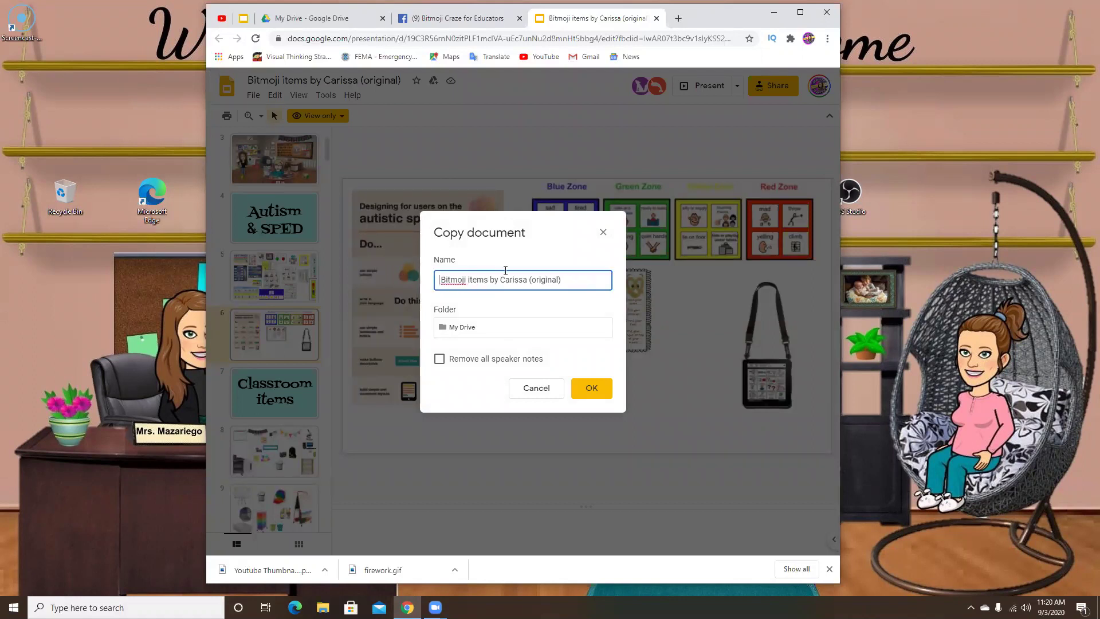
pyautogui.write("Lisa's ")
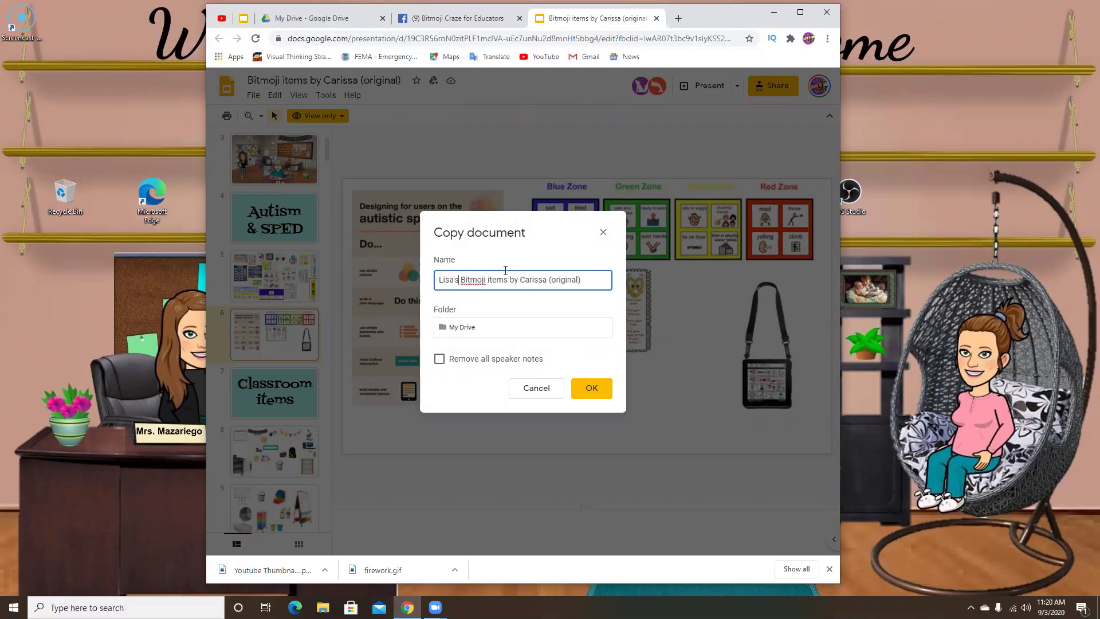
pyautogui.write('Copy')
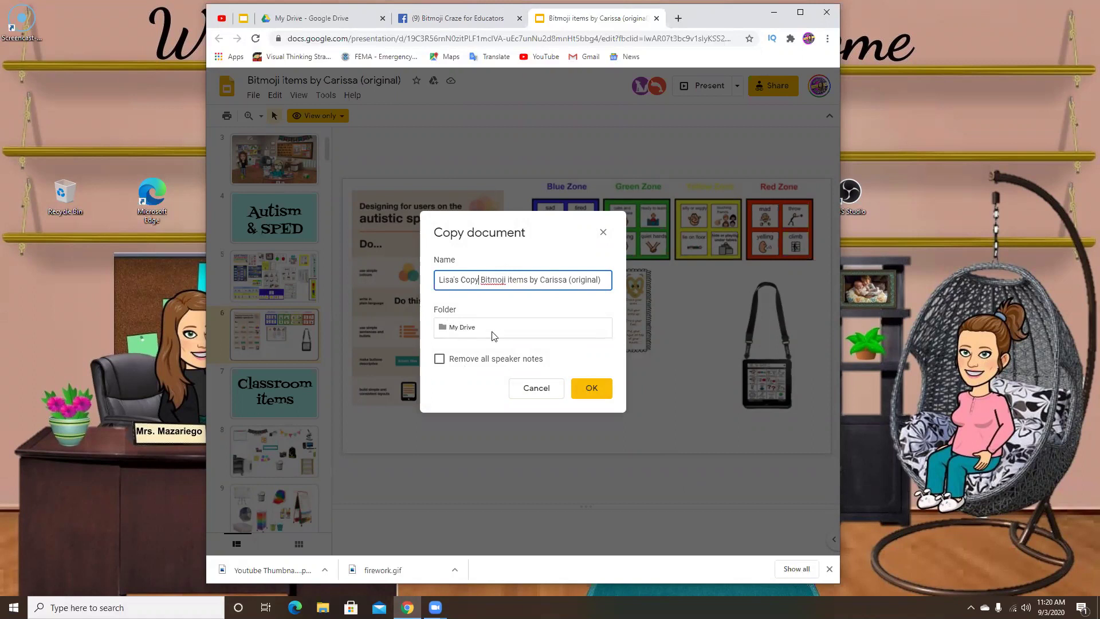
pyautogui.click(585, 387)
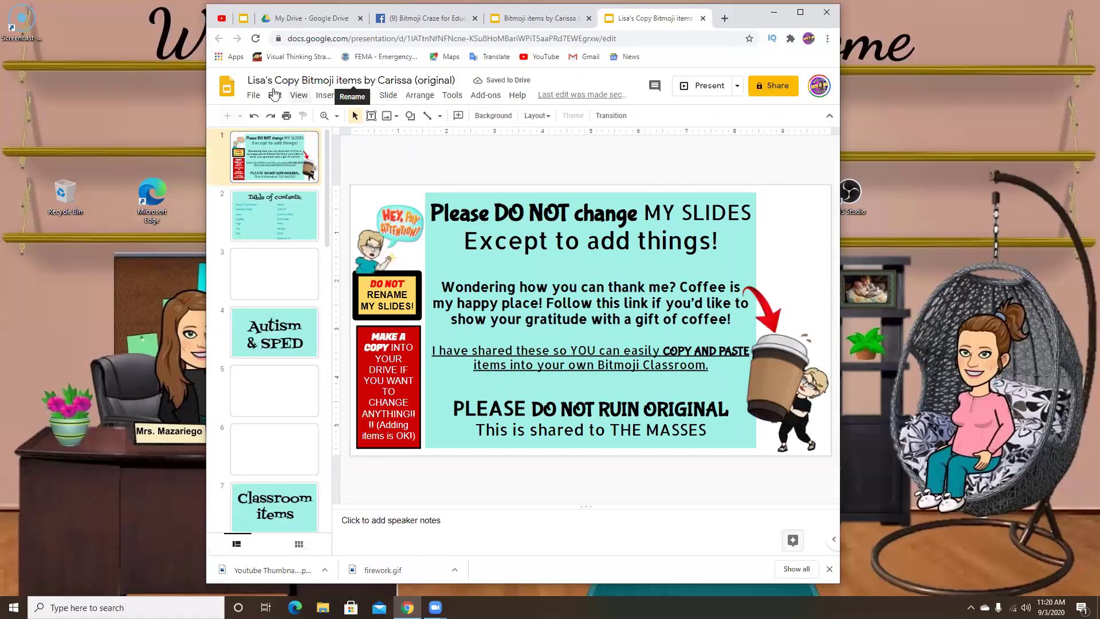
# Step: Switch to the My Drive tab in Google Drive
pyautogui.click(289, 21)
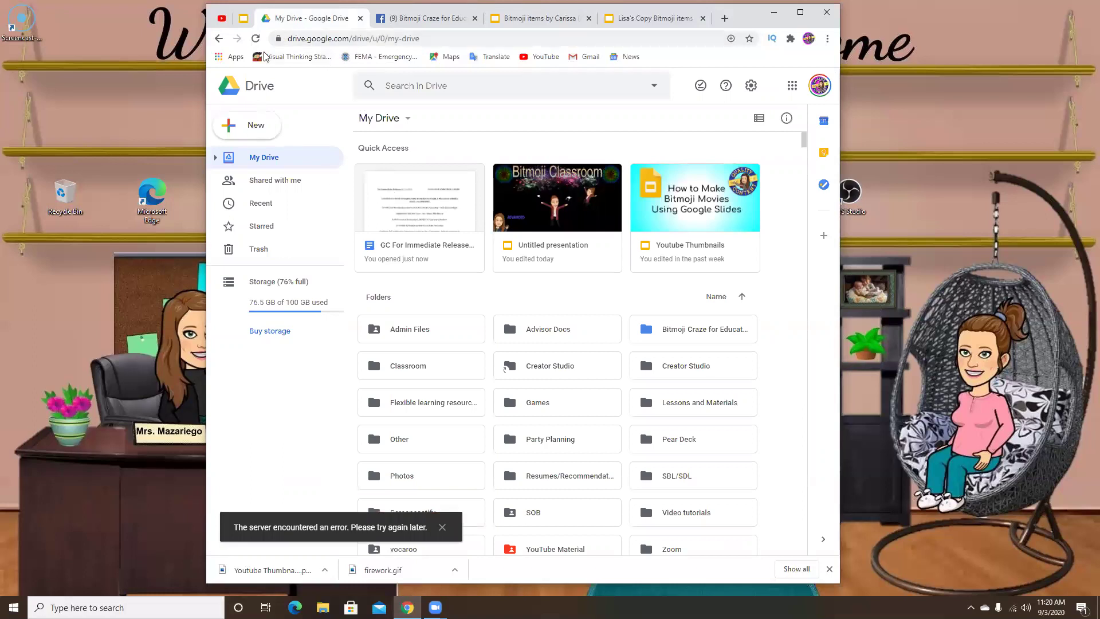
# Step: Reload My Drive and open the renamed Bitmoji items copy from Quick Access
pyautogui.click(255, 39)
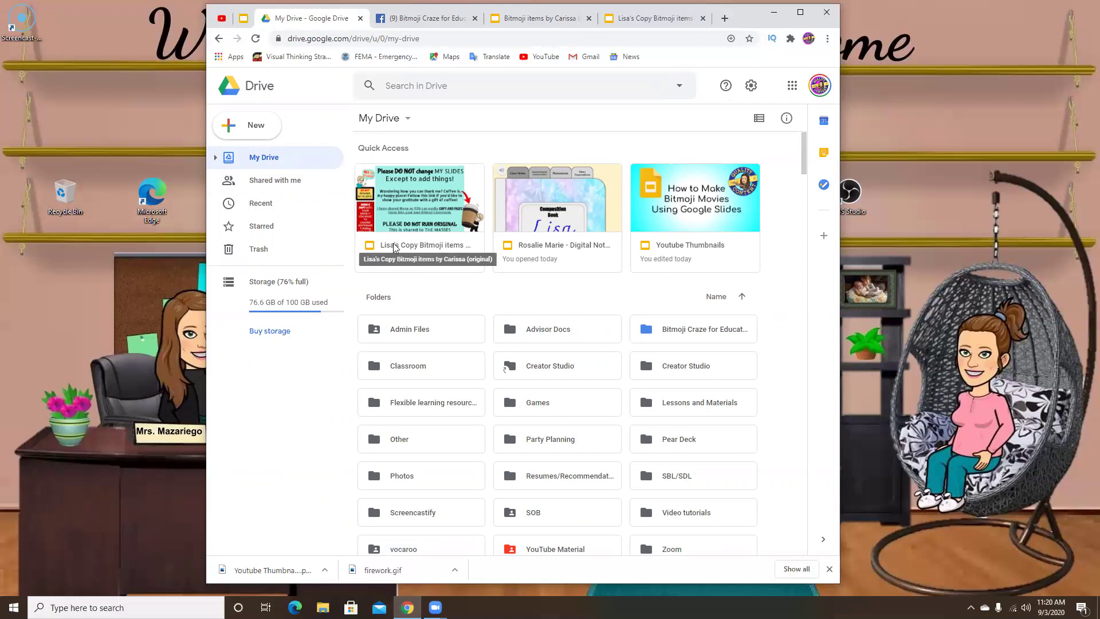
pyautogui.click(419, 235)
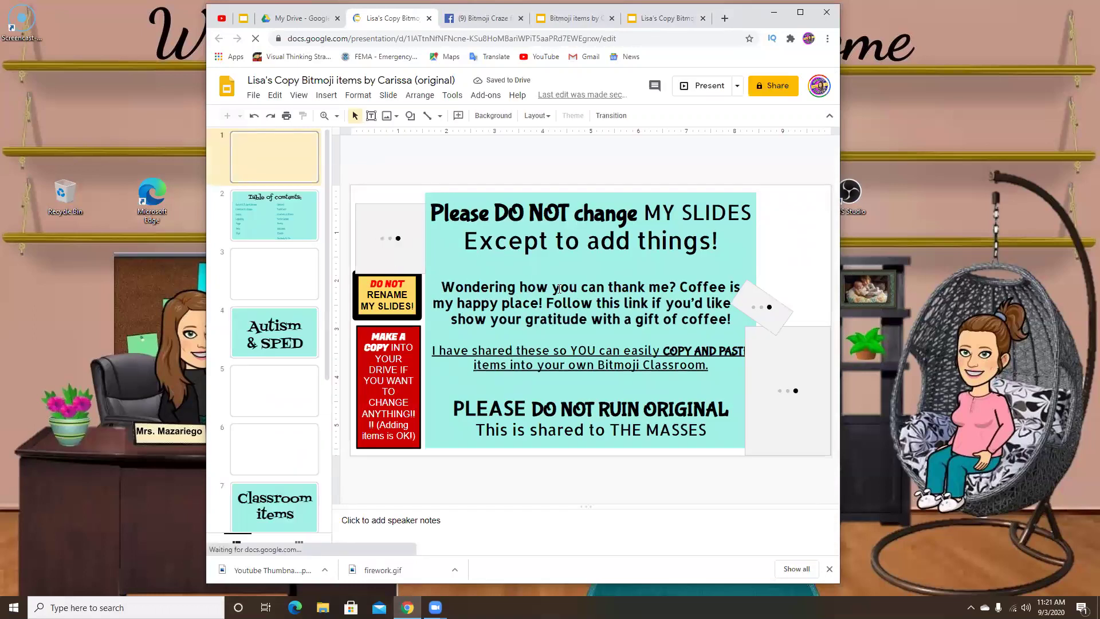
pyautogui.click(581, 285)
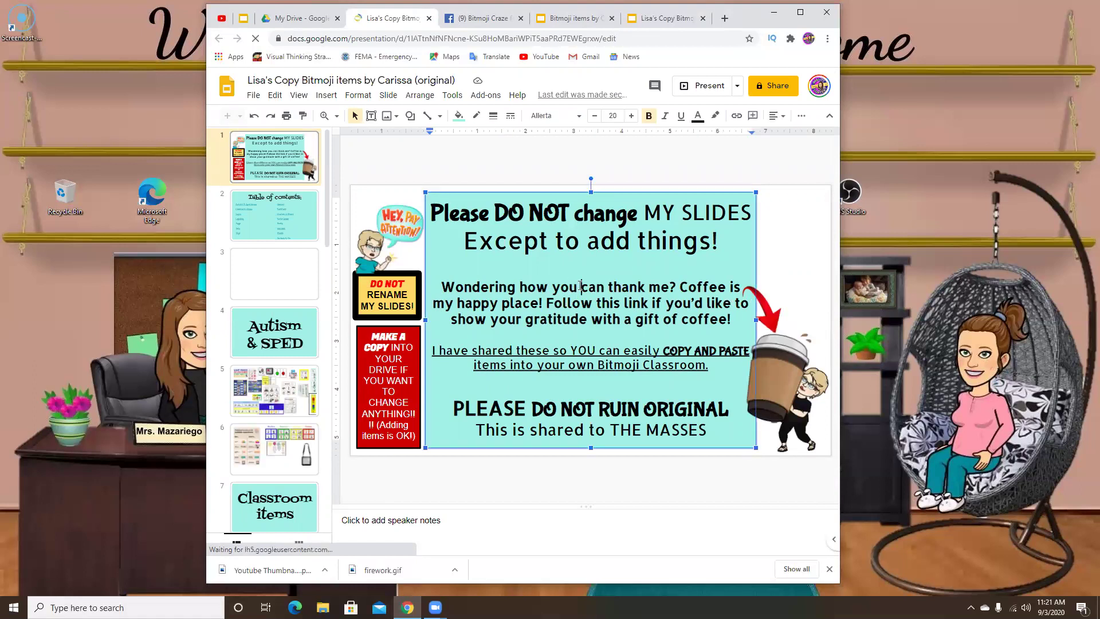
pyautogui.press('BackSpace')
pyautogui.press('BackSpace')
pyautogui.press('BackSpace')
pyautogui.press('BackSpace')
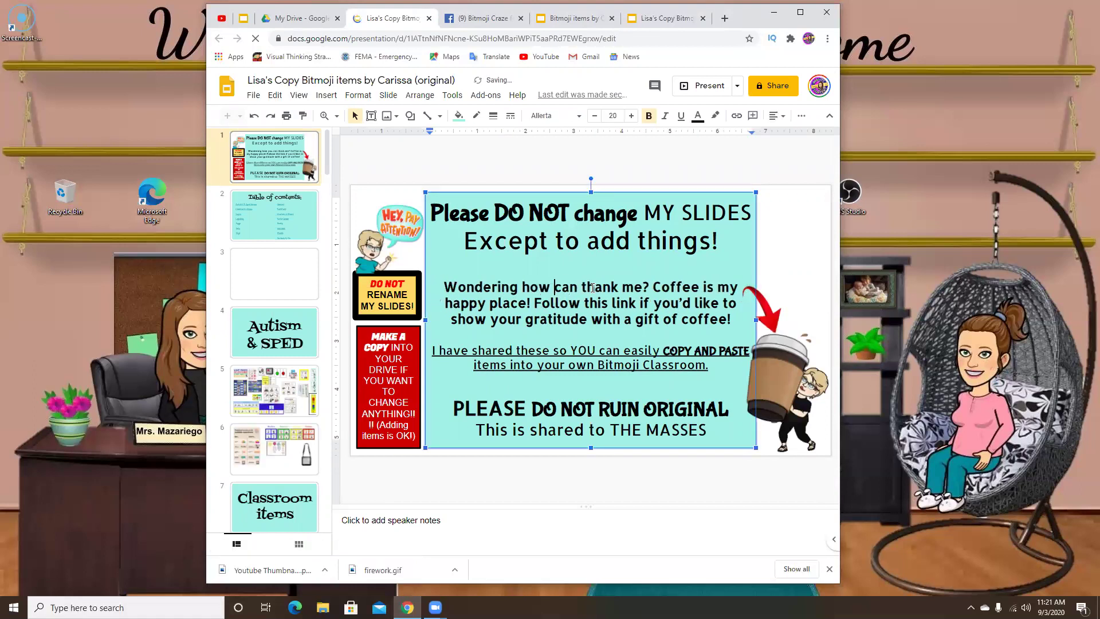
pyautogui.click(254, 117)
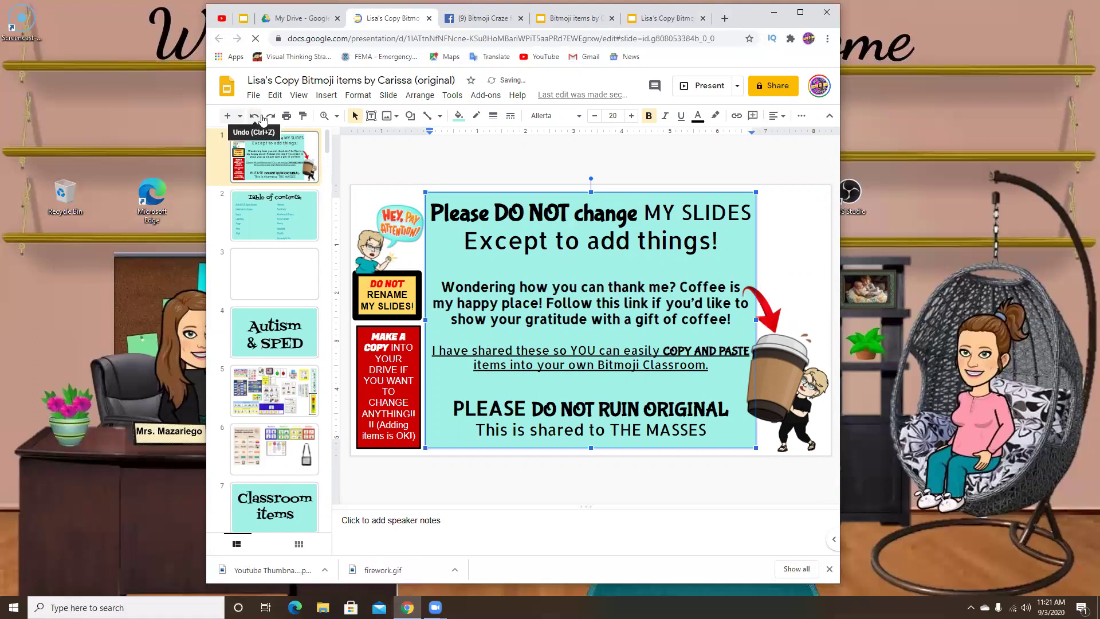